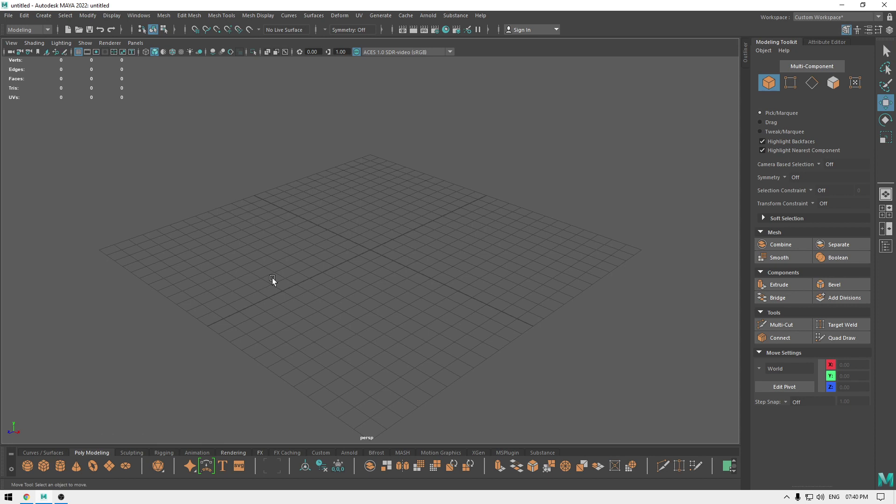
Step: Create a polygon cube on the empty grid and duplicate it
left_click_drag(272, 278, 334, 218, "alt")
right_click_drag(334, 218, 335, 245, "shift")
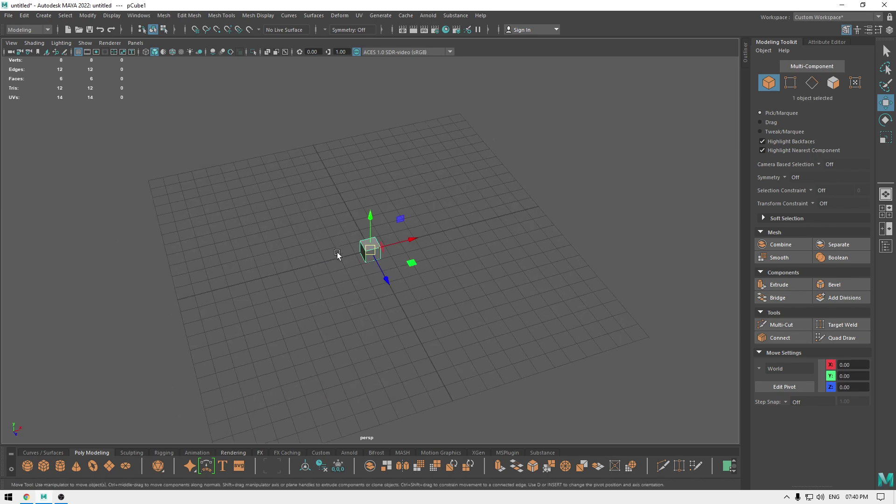
left_click_drag(306, 294, 312, 374, "alt")
left_click(25, 17)
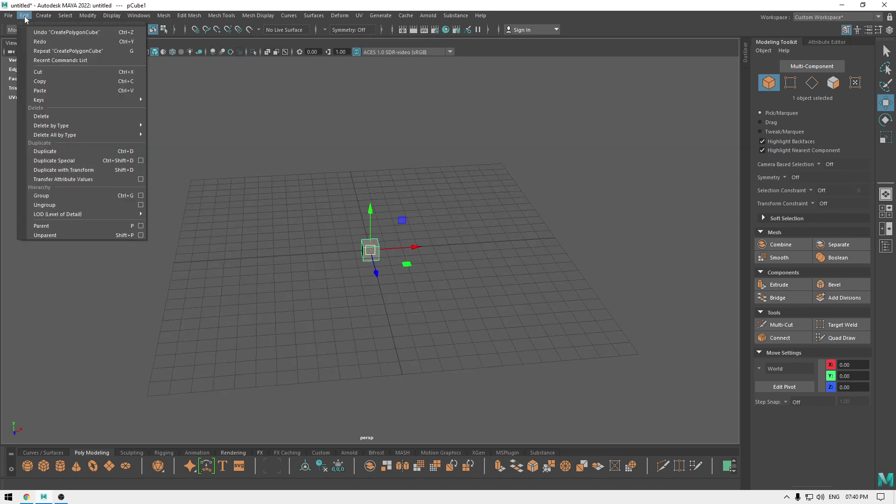
left_click(94, 153)
Step: Slide the duplicate cube pCube2 1.68 units along X beside the original
right_click_drag(365, 230, 462, 366, "alt")
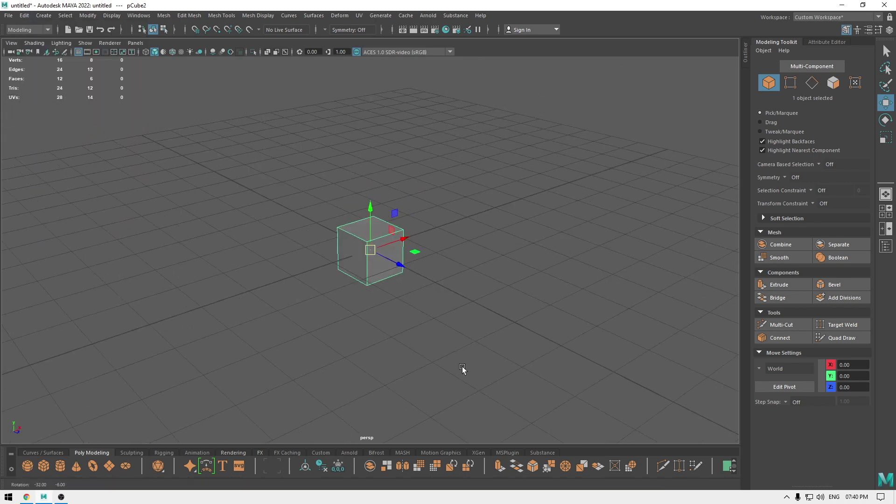
mouse_move(358, 272)
left_mouse_down("alt")
mouse_move(296, 257)
mouse_move(356, 285)
mouse_move(368, 270)
left_mouse_up("alt")
middle_click_drag(368, 270, 276, 270, "alt")
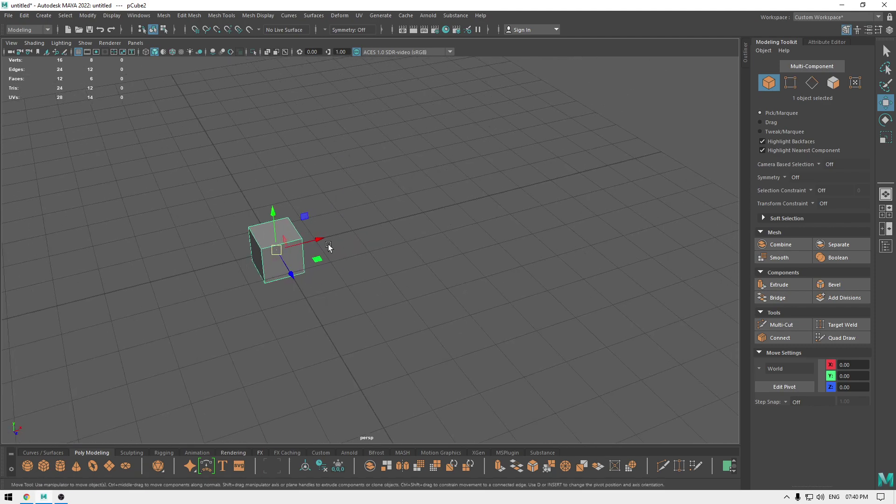
mouse_move(323, 242)
left_mouse_down()
mouse_move(380, 222)
mouse_move(278, 282)
mouse_move(420, 290)
mouse_move(299, 261)
mouse_move(191, 256)
mouse_move(370, 200)
mouse_move(327, 232)
mouse_move(354, 201)
mouse_move(317, 233)
left_mouse_up()
Step: Duplicate a third cube, move it further along X, and select the middle and right cubes
left_click(24, 15)
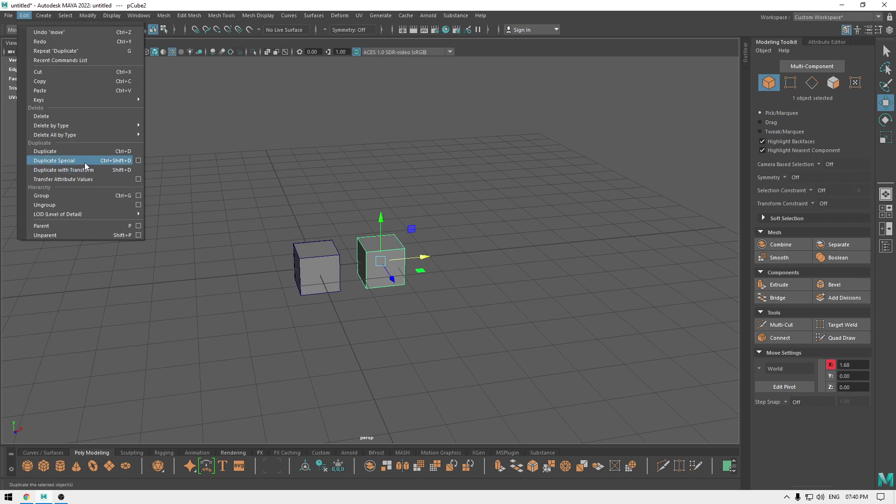
left_click(361, 144)
left_click(380, 242)
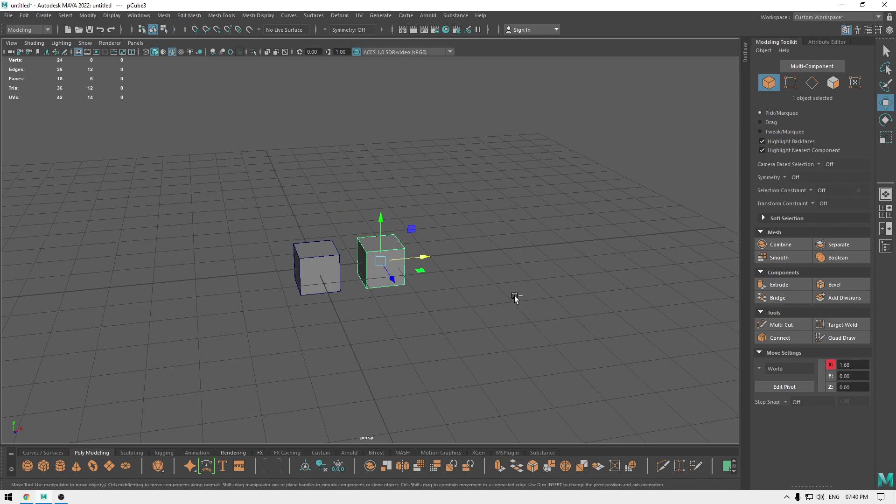
left_click_drag(423, 257, 403, 281)
left_click(24, 15)
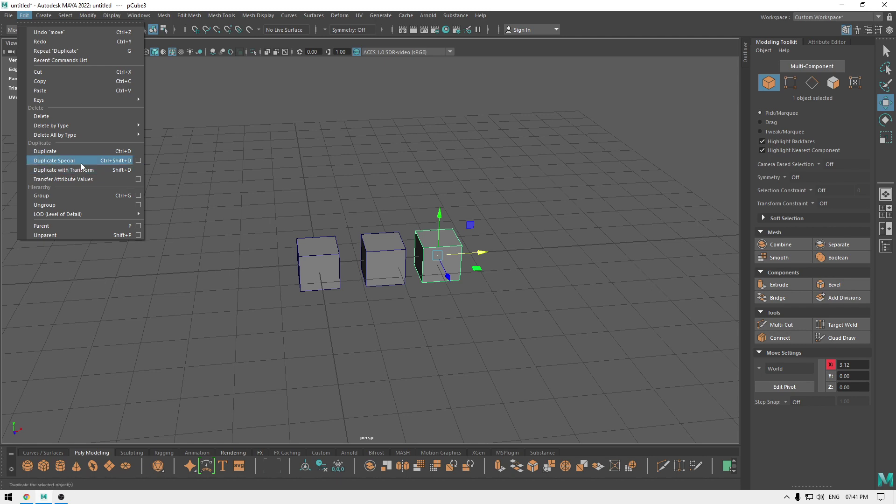
left_click_drag(310, 256, 469, 277, "alt")
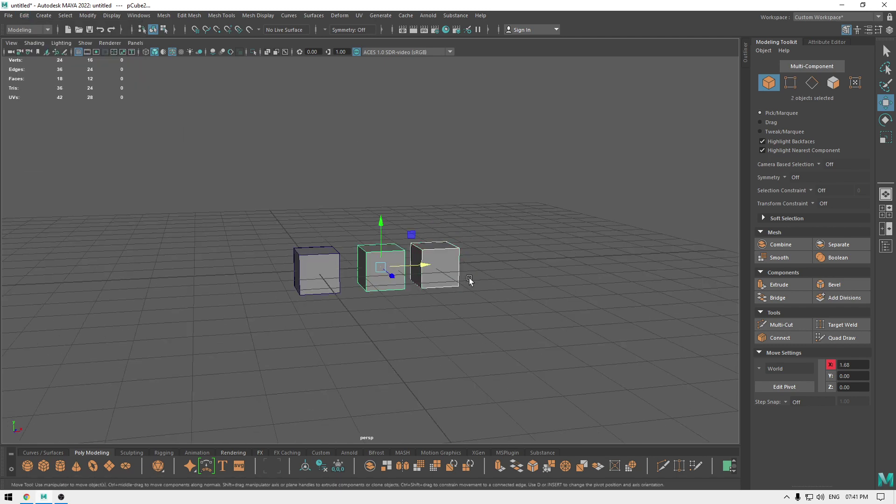
Step: Delete the two copied cubes and open the Duplicate Special options window
key("Delete")
right_click_drag(374, 326, 351, 255, "alt")
middle_click_drag(351, 256, 266, 258, "alt")
left_click(18, 16)
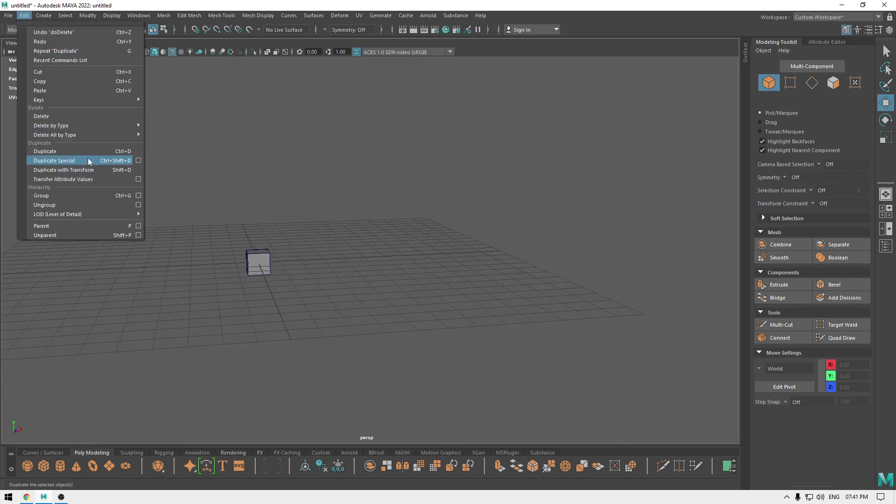
left_click(138, 160)
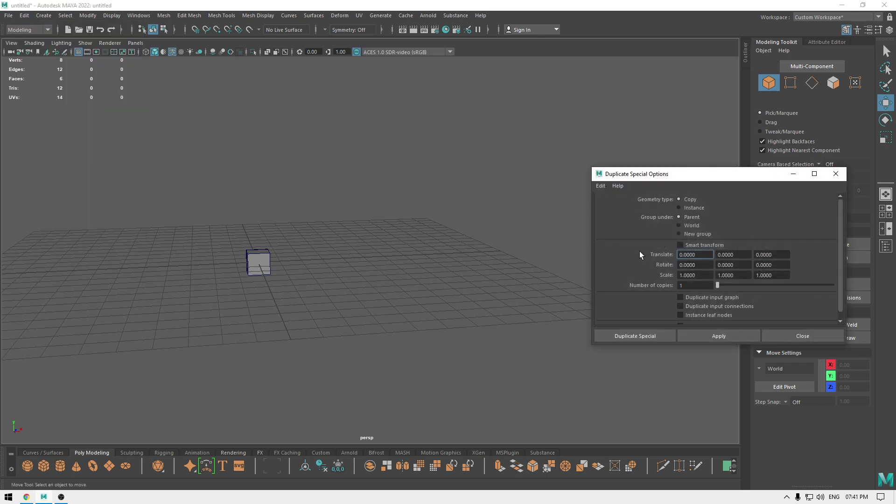
Step: Reset the Duplicate Special options to defaults and select the cube
left_click(599, 187)
left_click(604, 203)
left_click_drag(625, 174, 605, 136)
left_click_drag(416, 314, 405, 334, "alt")
scroll(405, 334, "up", 2)
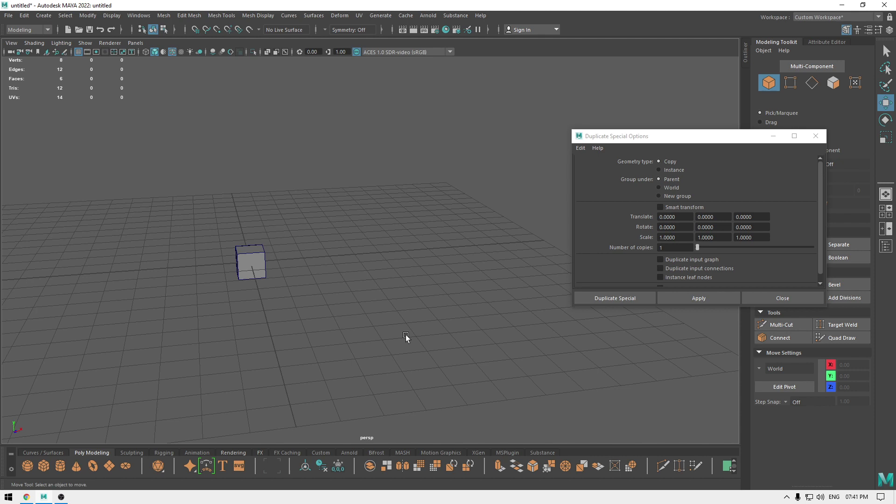
left_click(248, 264)
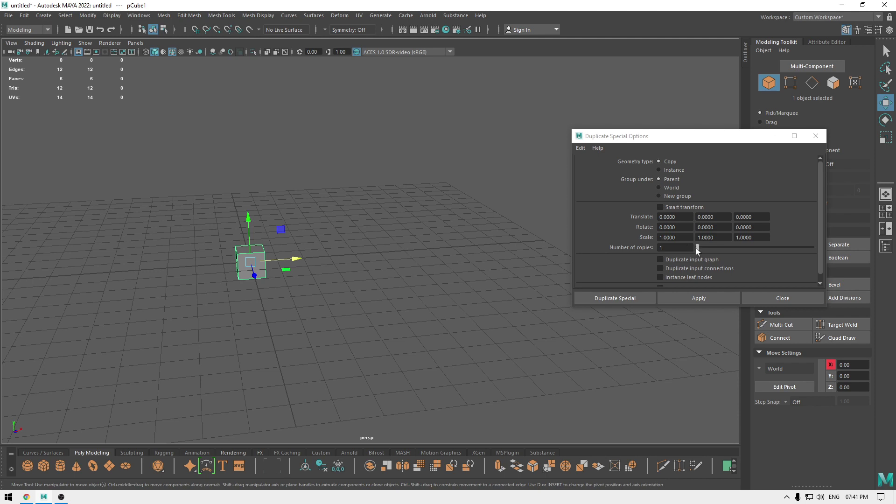
Step: Set Number of copies to 10 and enlarge the options window to show all fields
left_click_drag(697, 247, 717, 249)
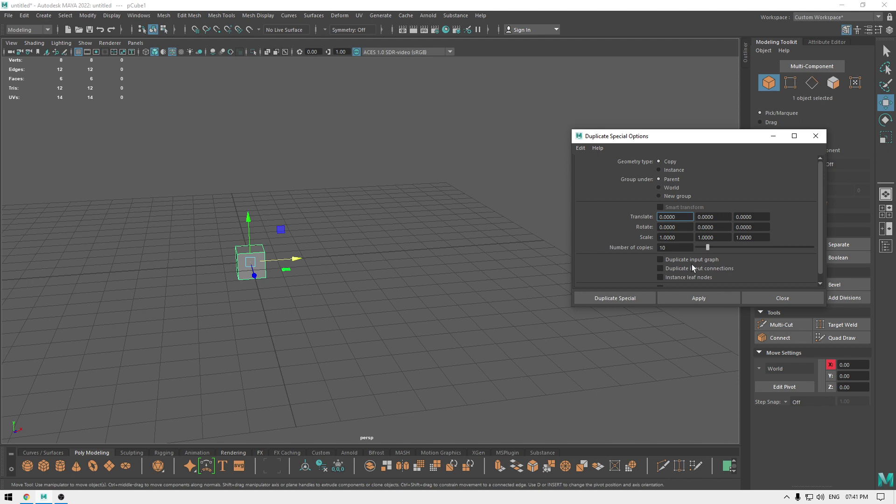
left_click_drag(654, 139, 666, 139)
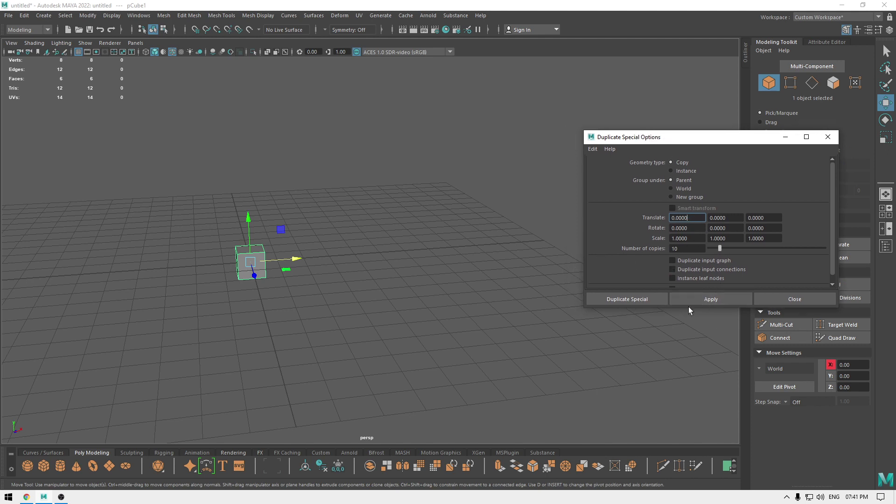
left_click_drag(687, 307, 688, 340)
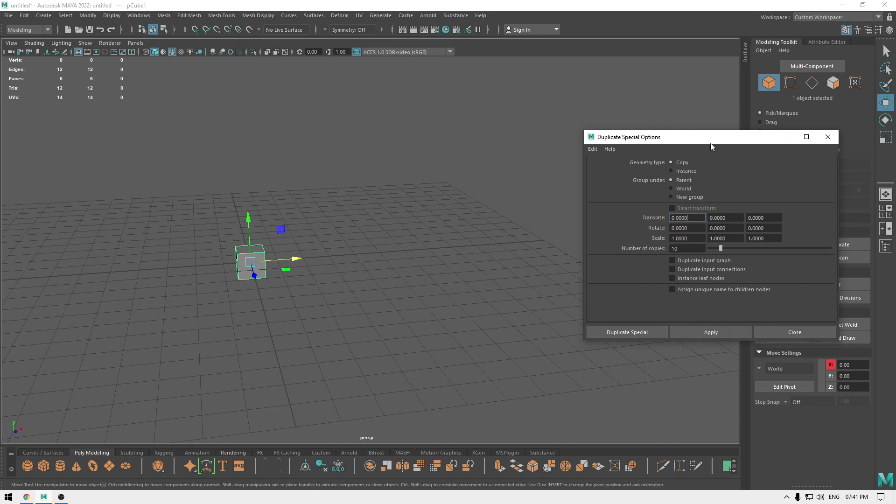
left_click_drag(696, 137, 670, 86)
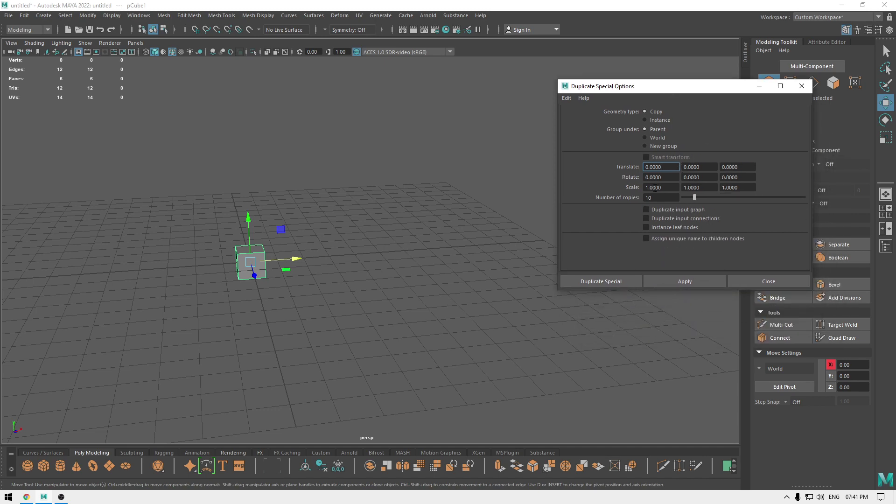
left_click_drag(399, 221, 326, 262, "alt")
left_click_drag(226, 230, 352, 245, "alt")
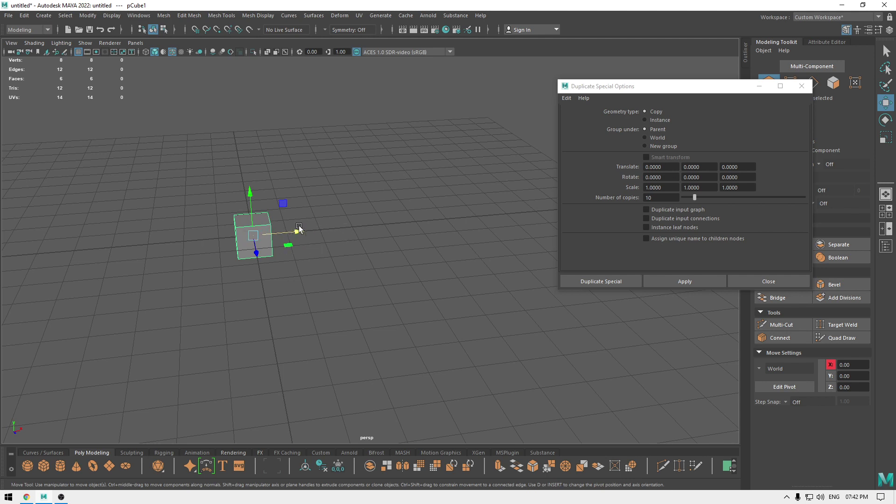
Step: Set Translate X to 1 and apply, creating a row of ten cubes along X
left_click(666, 172)
left_click(665, 164)
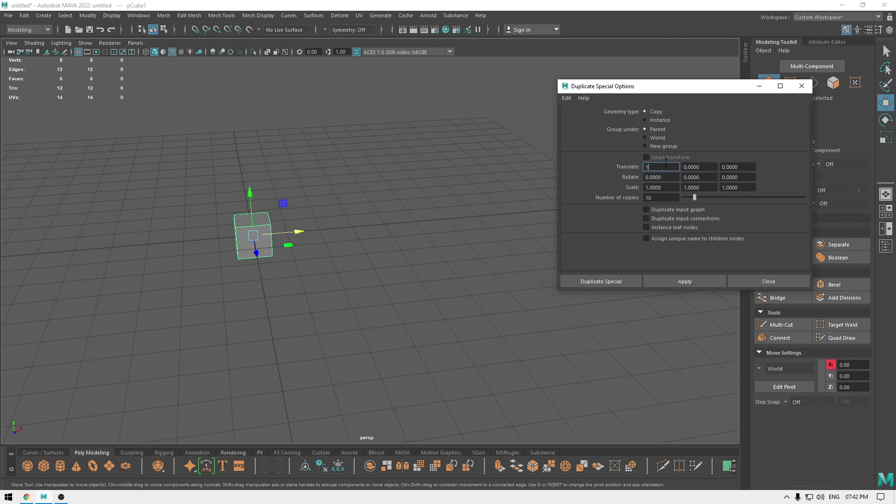
left_click(674, 279)
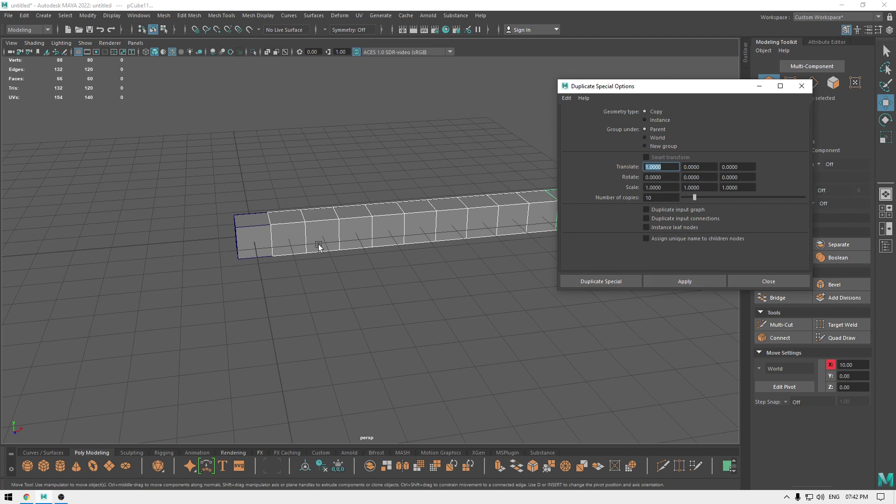
left_click_drag(319, 246, 164, 260, "alt")
left_click(246, 303)
left_click_drag(246, 302, 296, 304, "alt")
Step: Undo the row of copies, returning to the single cube pCube1
key("ctrl+z")
key("ctrl+z")
middle_click_drag(252, 286, 368, 265, "alt")
left_click_drag(368, 265, 501, 227, "alt")
mouse_move(315, 220)
left_mouse_down("alt")
mouse_move(332, 206)
mouse_move(311, 220)
left_mouse_up("alt")
left_click_drag(383, 252, 441, 295, "alt")
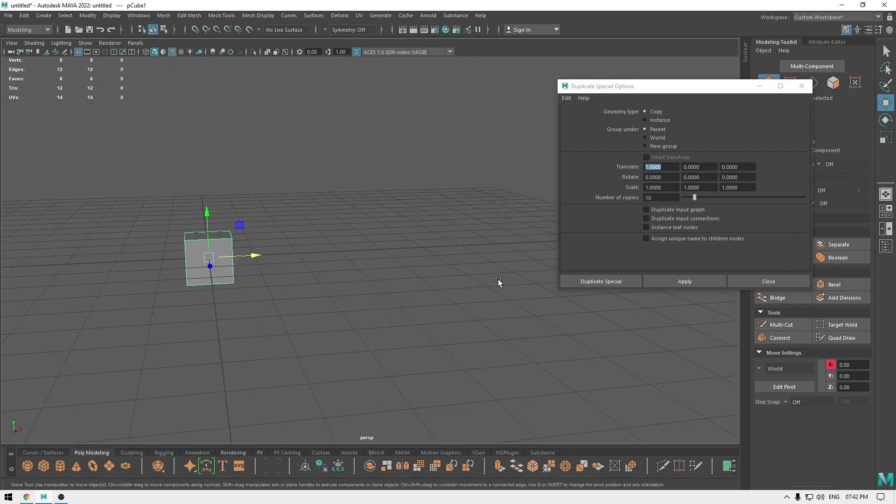
Step: Set the Duplicate Special scale to 2 on X, Y and Z
left_click_drag(363, 312, 389, 304, "alt")
left_click(670, 189)
type("2")
key("Tab")
type("2")
key("Tab")
type("2")
Step: Apply to create ten copies, each doubling in size, and zoom out to view them
left_click(680, 283)
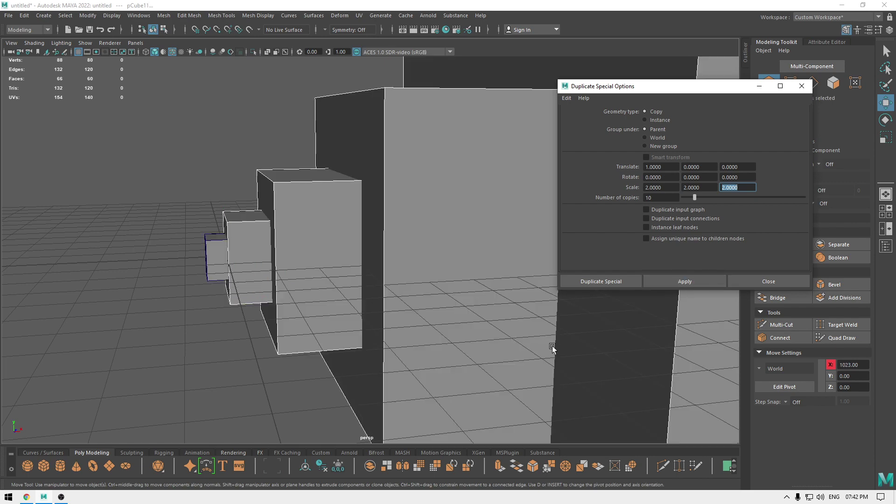
right_click_drag(503, 357, 365, 127, "alt")
middle_click_drag(602, 408, 390, 386, "alt")
right_click_drag(390, 387, 178, 2, "alt")
left_click_drag(385, 330, 396, 288, "alt")
Step: Undo the growing copies and frame the single cube in the perspective view
key("ctrl+z")
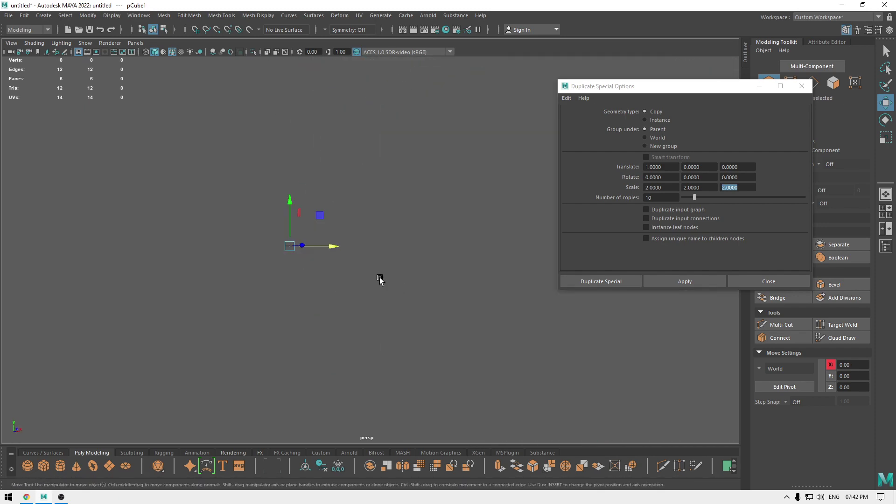
key("f")
scroll(390, 350, "down", 5)
left_click_drag(390, 345, 366, 237, "alt")
scroll(414, 304, "up", 3)
scroll(414, 305, "down", 6)
scroll(353, 226, "down", 1)
middle_click_drag(366, 237, 306, 230, "alt")
left_click_drag(306, 230, 348, 254, "alt")
scroll(366, 221, "down", 2)
Step: In Top view, move the cube along Z and snap its pivot to the world origin
key("space")
left_click_drag(371, 215, 337, 270)
left_click_drag(371, 296, 372, 260)
key("d")
key("x")
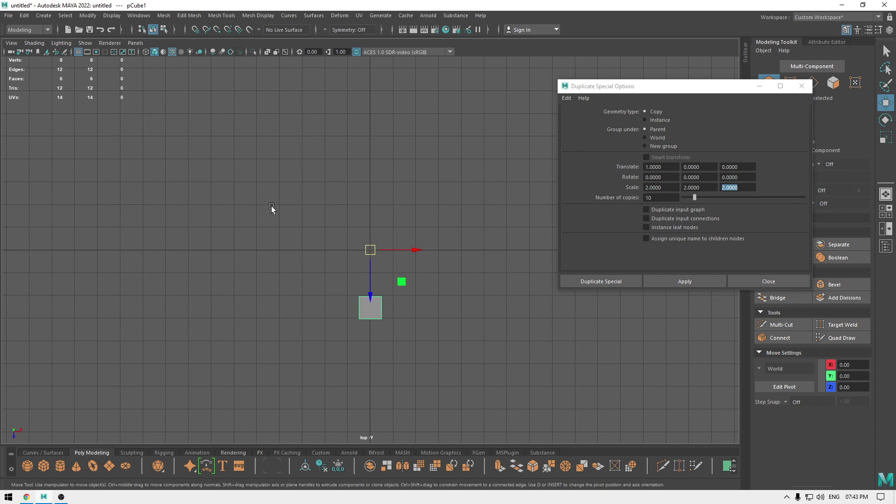
key("space")
left_click_drag(379, 284, 362, 192)
left_click_drag(364, 238, 443, 257, "alt")
scroll(443, 257, "up", 1)
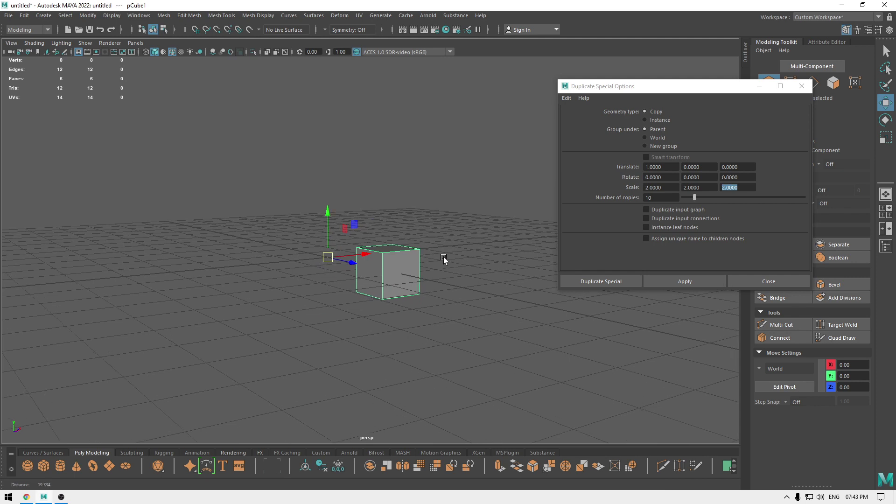
Step: Reset the Duplicate Special options to their defaults
left_click(660, 189)
left_click(564, 99)
left_click(574, 117)
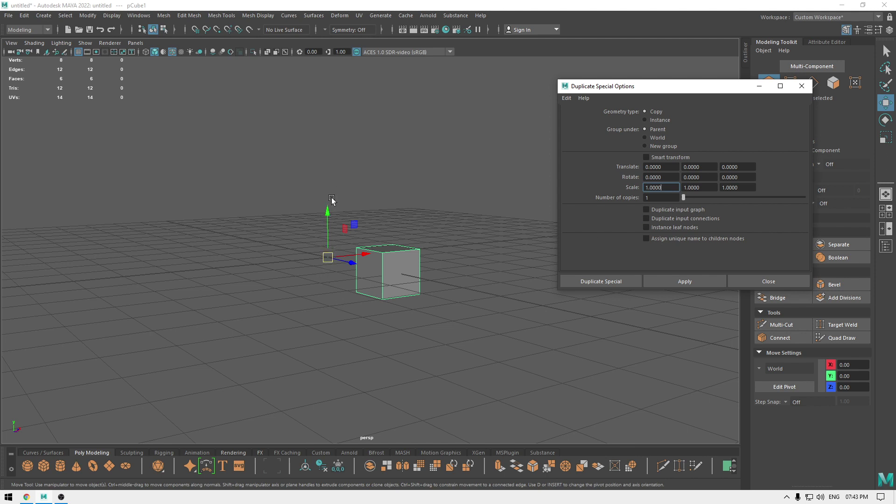
Step: Set Rotate Y to 36 and Number of copies to 10
left_click(700, 179)
left_click_drag(690, 199, 695, 200)
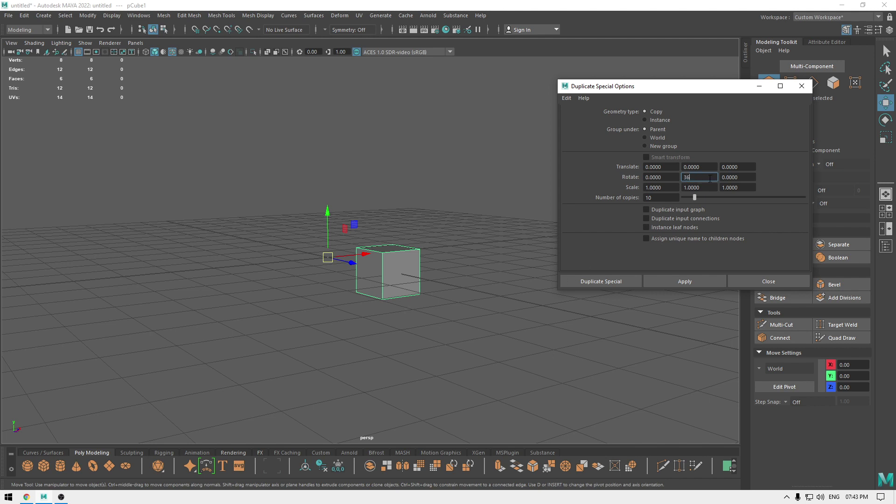
left_click(710, 179)
type("36")
key("Return")
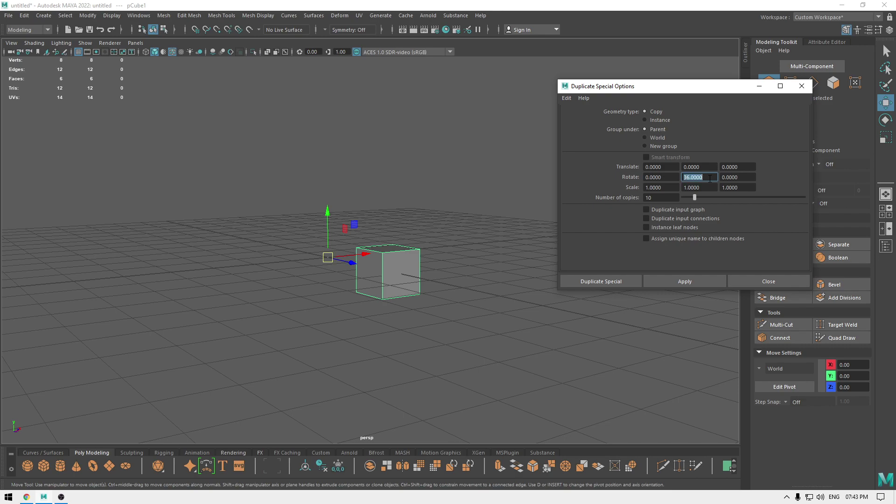
Step: Apply to create ten cubes rotated 36° apart about Y, then orbit to inspect the ring
left_click(684, 281)
left_click_drag(359, 394, 325, 319, "alt")
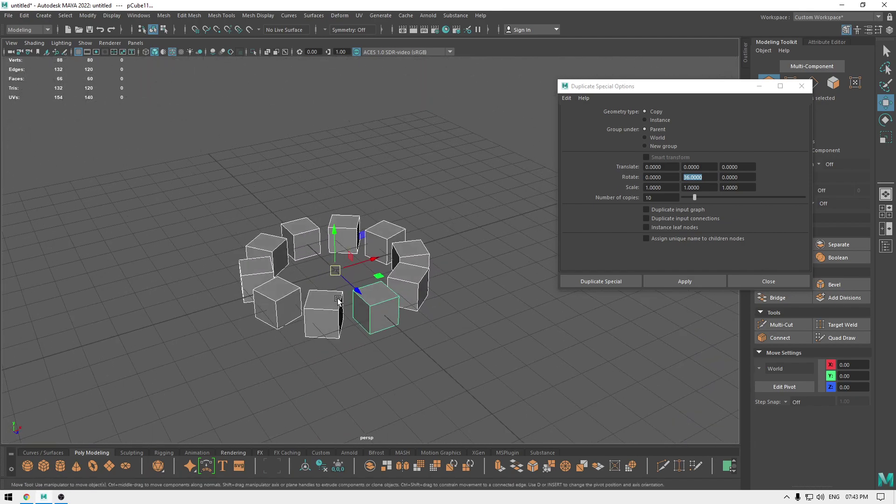
left_click_drag(338, 300, 193, 239, "alt")
scroll(224, 220, "up", 3)
left_click(272, 235)
left_click_drag(328, 304, 355, 236, "alt")
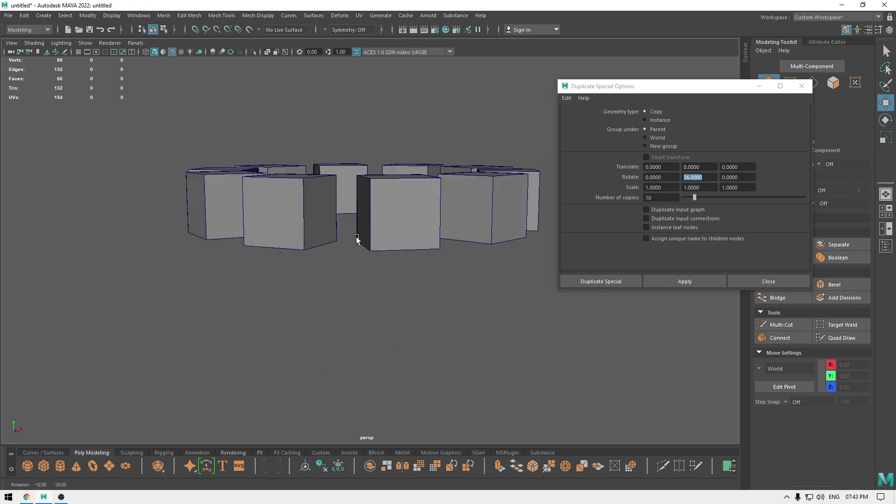